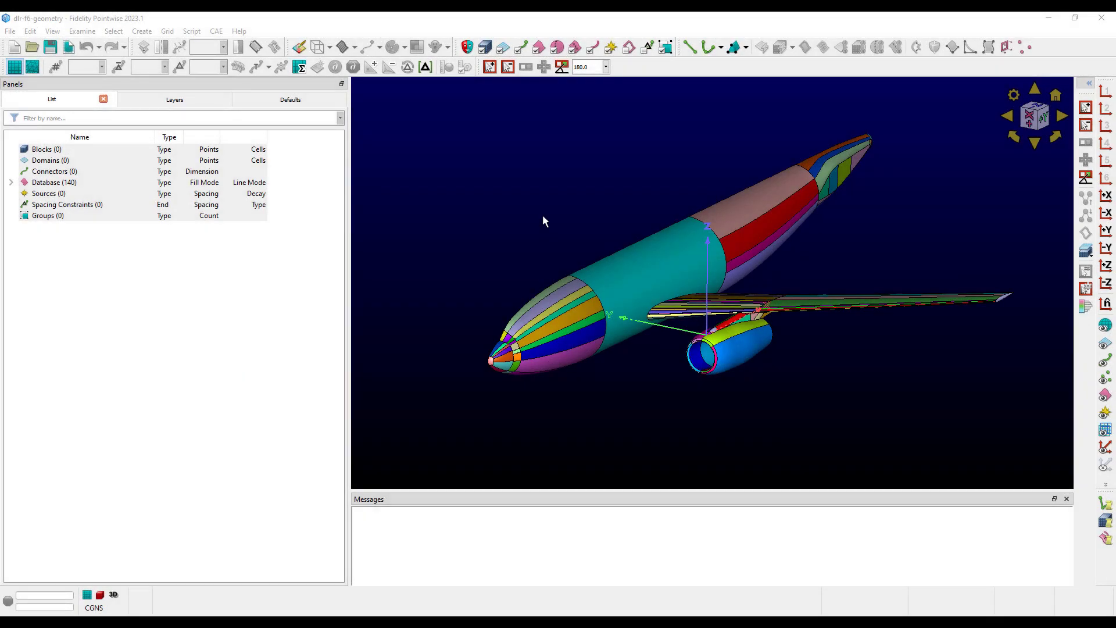
# Step: Select a fuselage database surface and browse the Create menu for the quilt assembly command
pyautogui.click(633, 267)
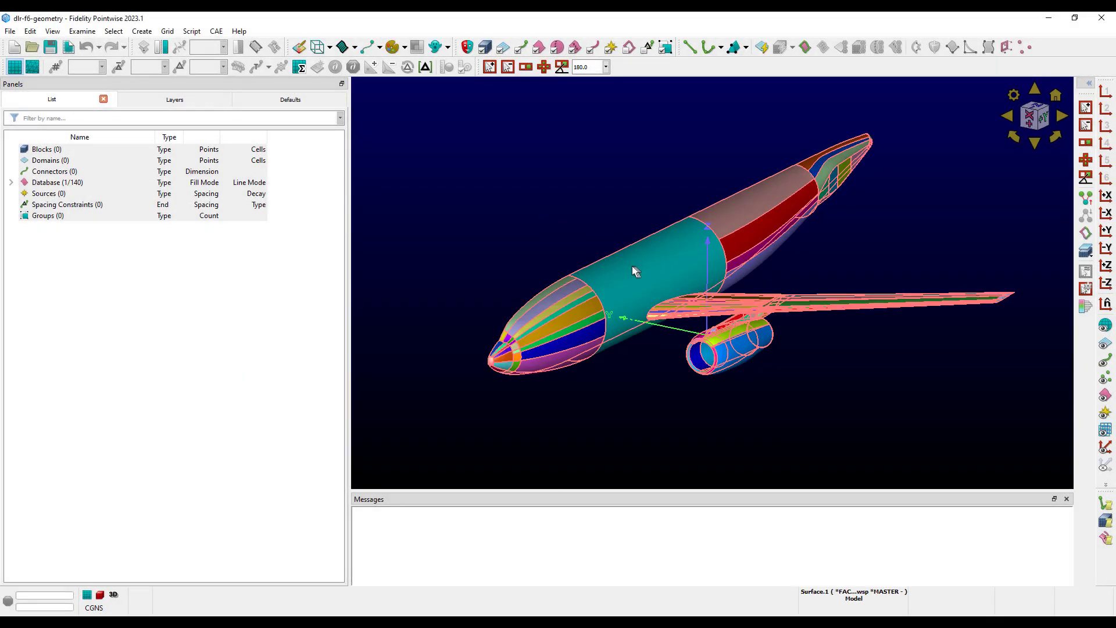
pyautogui.click(141, 32)
pyautogui.press('Escape')
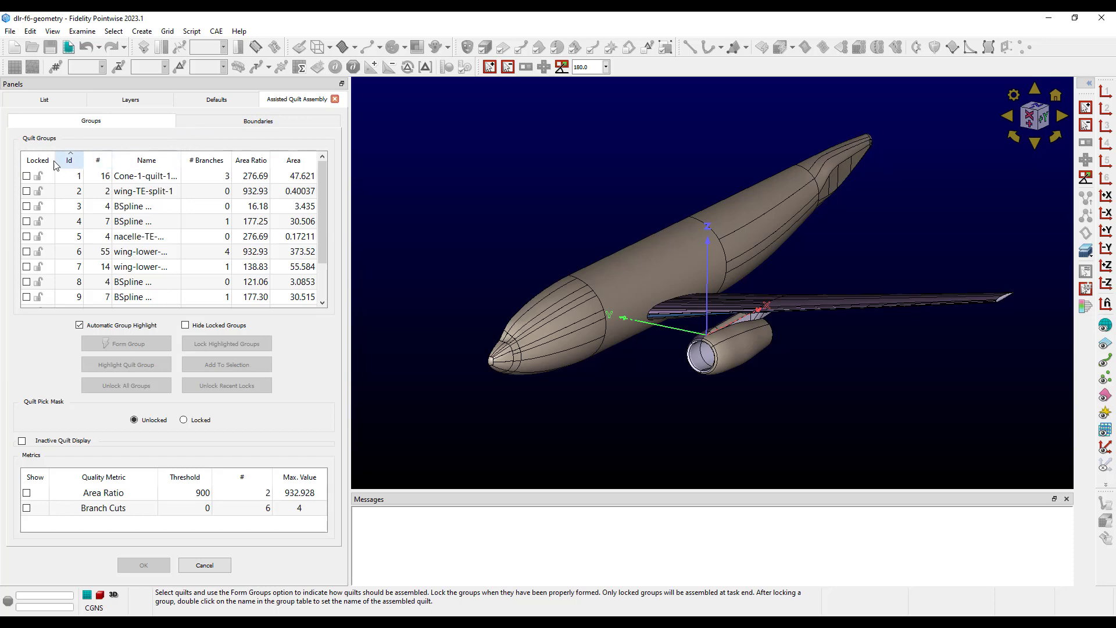
# Step: Test-lock the first quilt group, then sort groups by quilt count and by reversed name
pyautogui.click(26, 177)
pyautogui.click(26, 177)
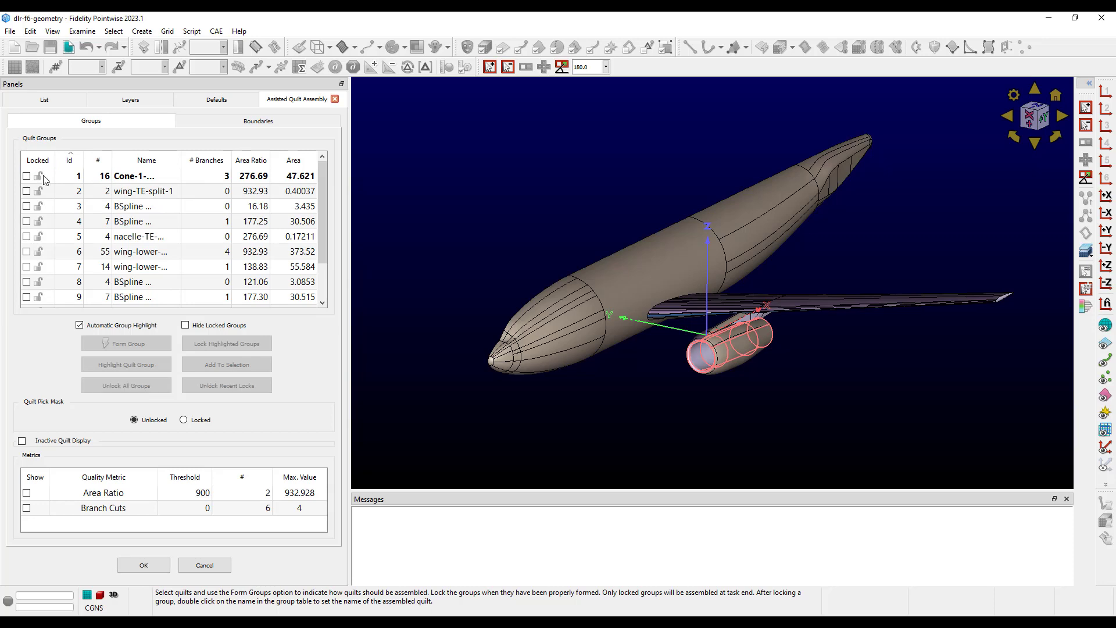
pyautogui.click(101, 166)
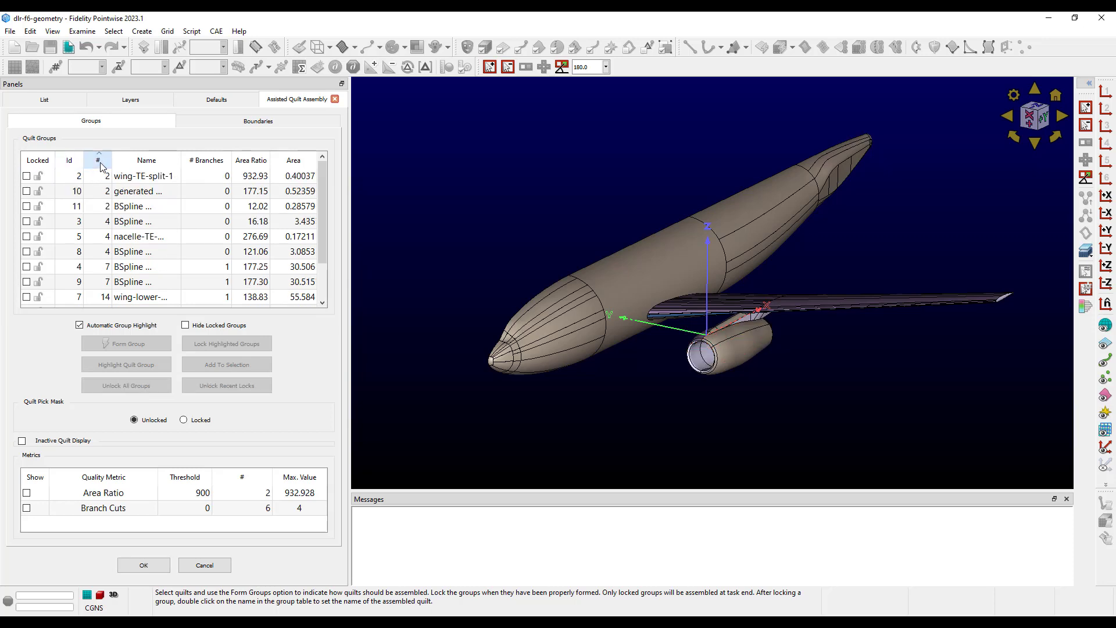
pyautogui.click(101, 166)
pyautogui.click(134, 164)
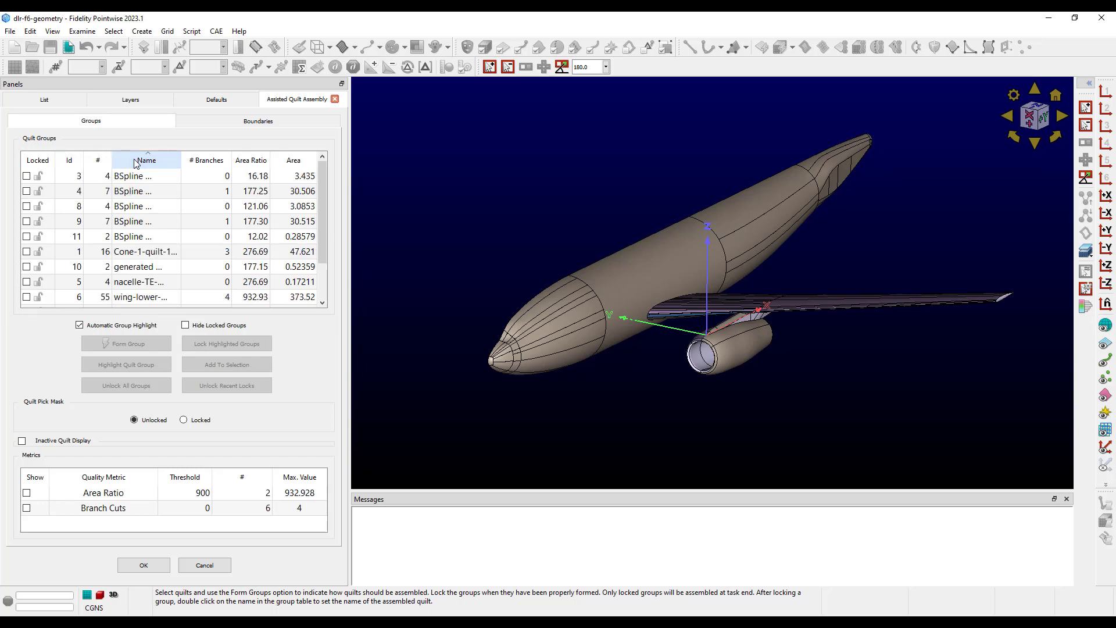
pyautogui.click(135, 164)
# Step: Lock the wing-upper-split-1 quilt group and rename it 'wing-upper'
pyautogui.click(138, 176)
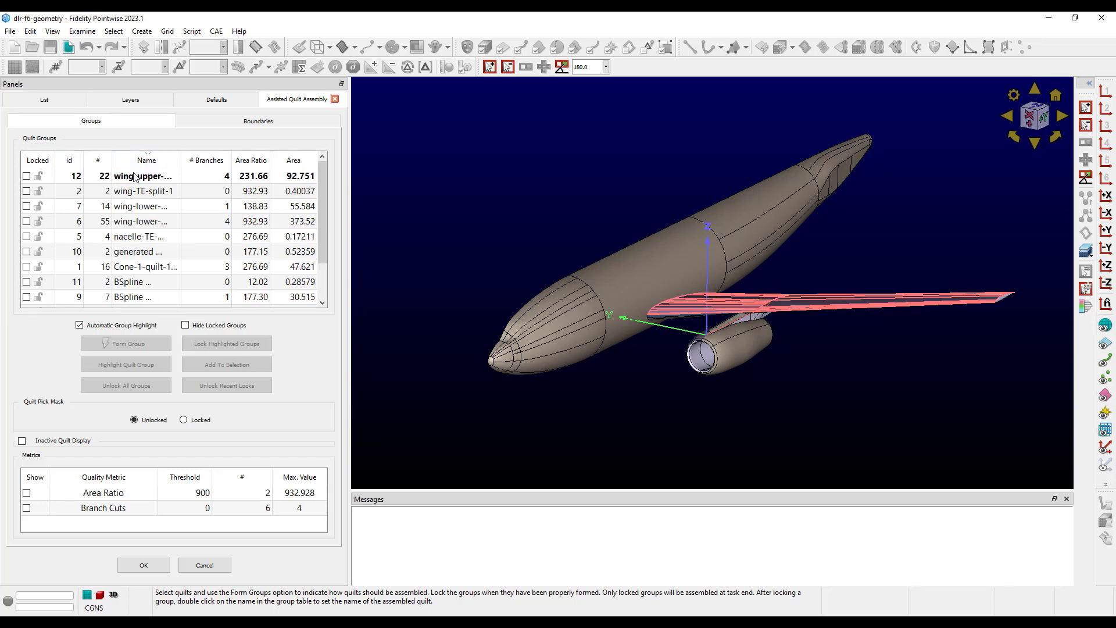
pyautogui.click(26, 175)
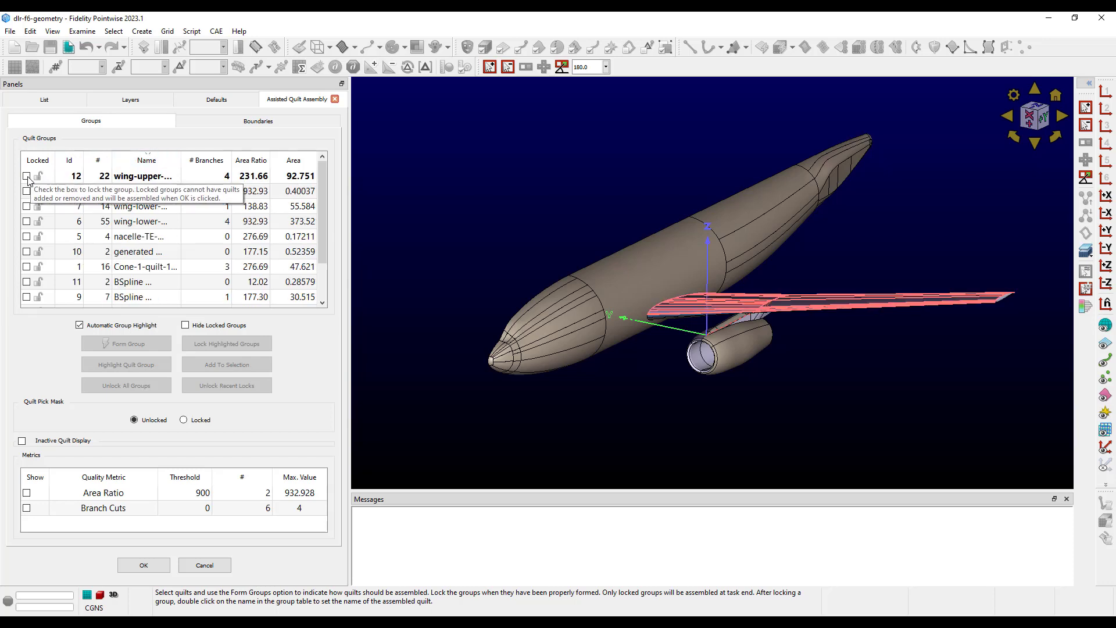
pyautogui.doubleClick(117, 176)
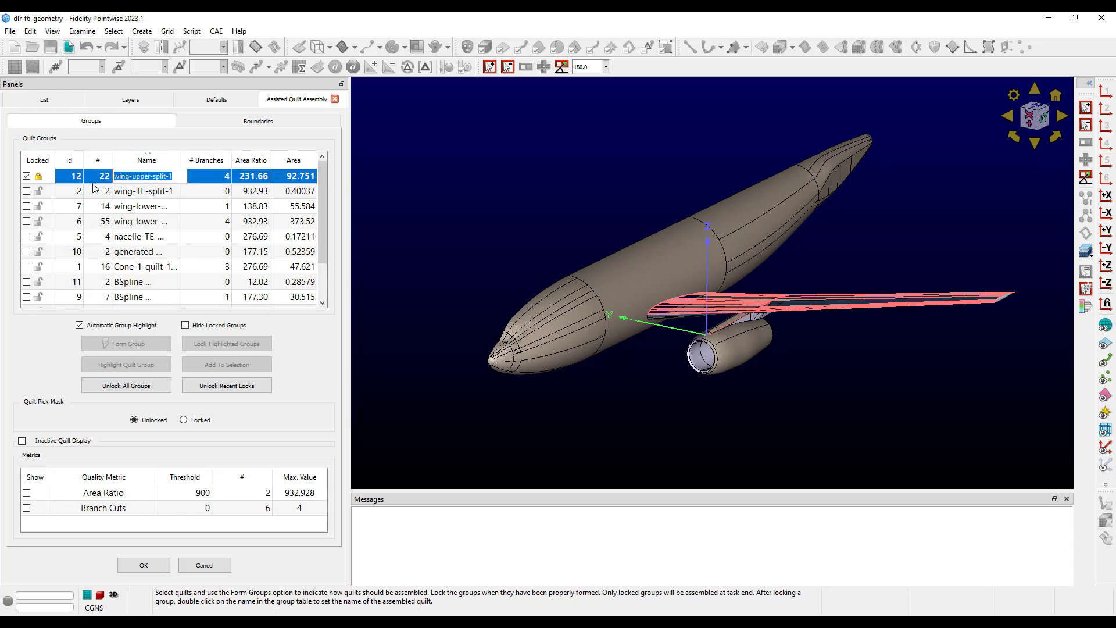
pyautogui.write('wing-upper')
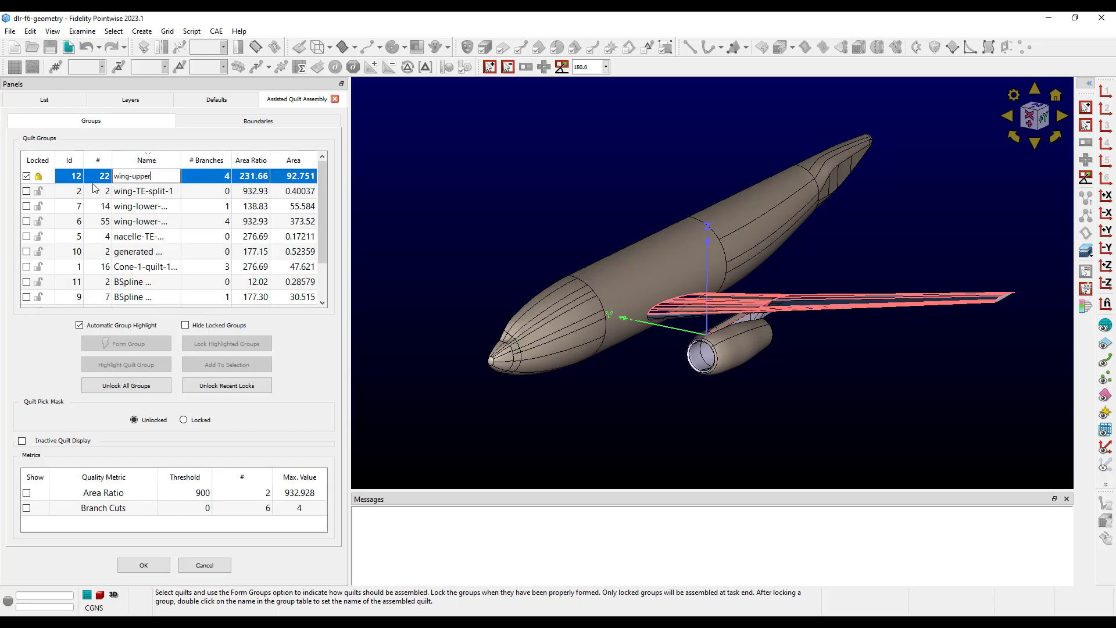
pyautogui.press('Return')
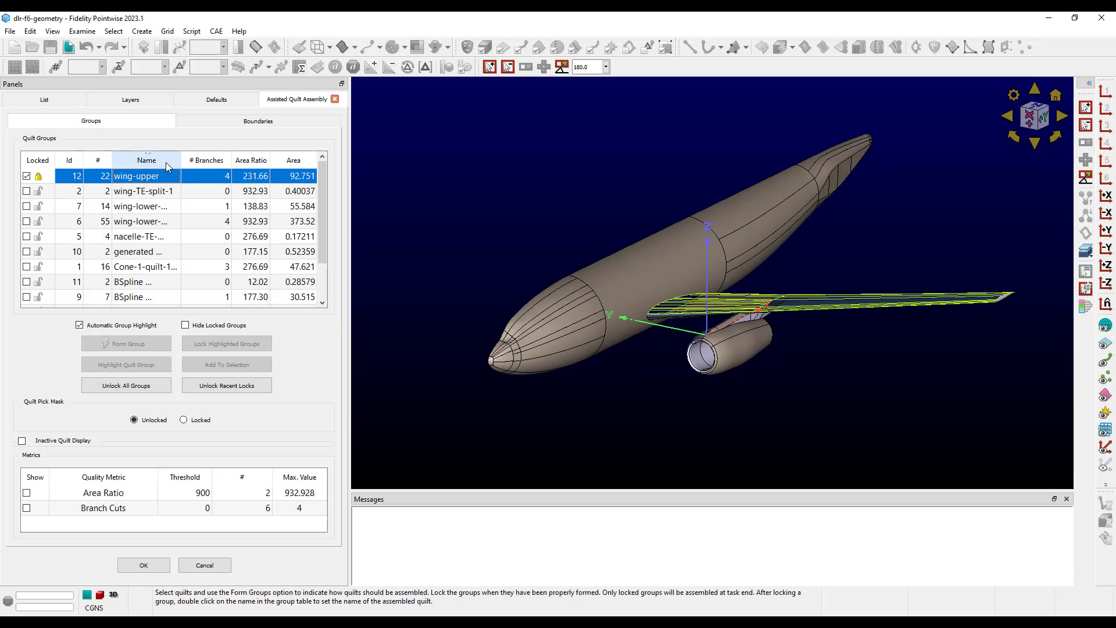
# Step: Sort the quilt groups by branch count, then by descending area ratio
pyautogui.click(226, 165)
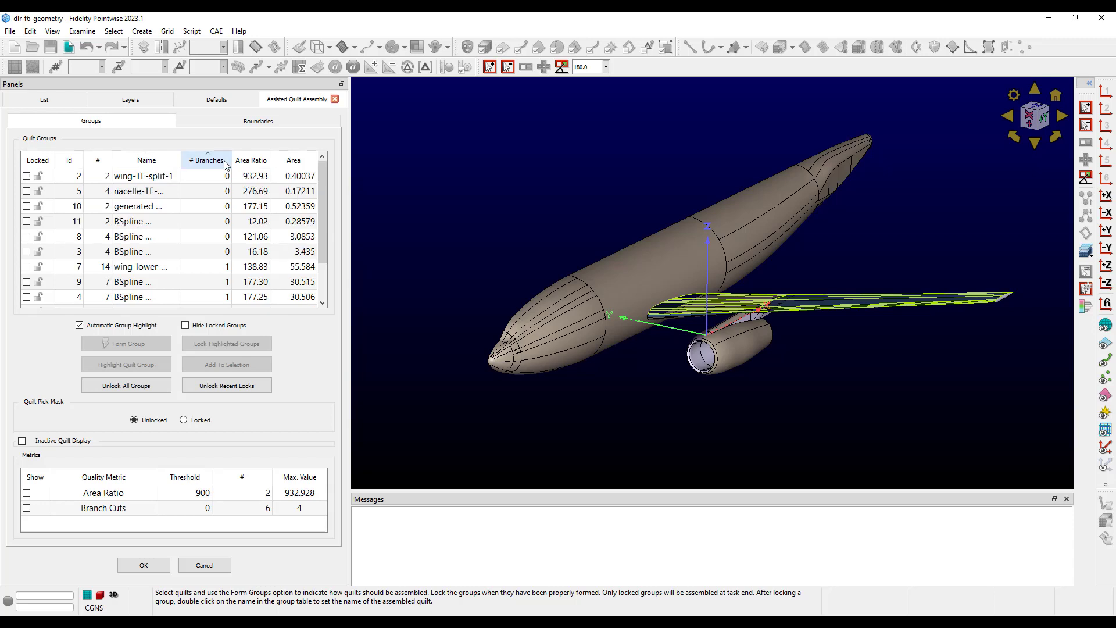
pyautogui.click(226, 162)
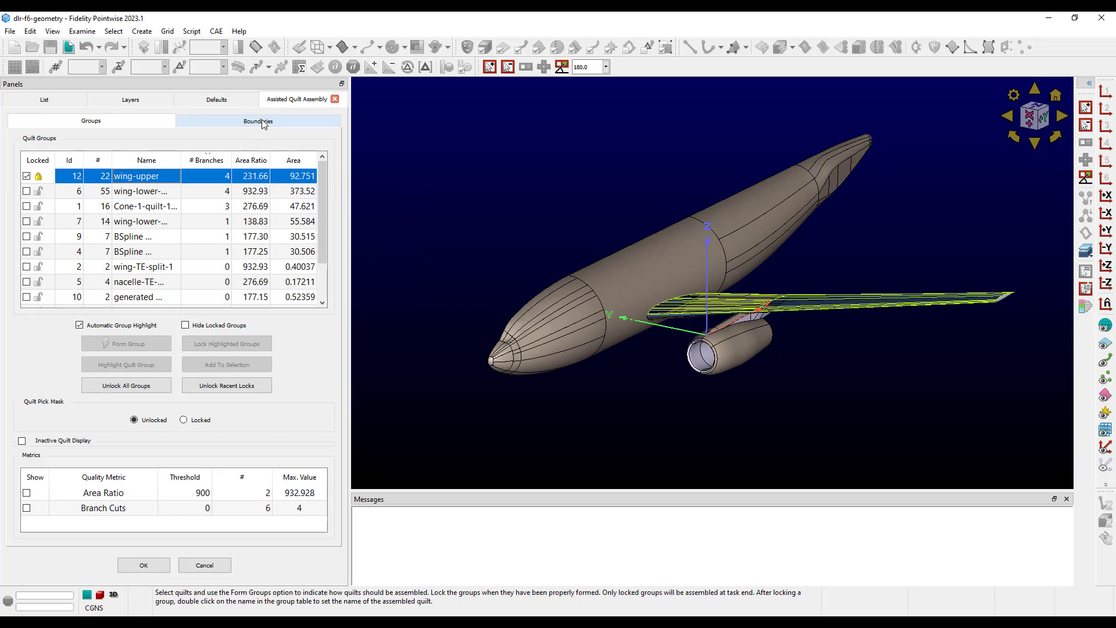
pyautogui.click(251, 162)
pyautogui.click(252, 161)
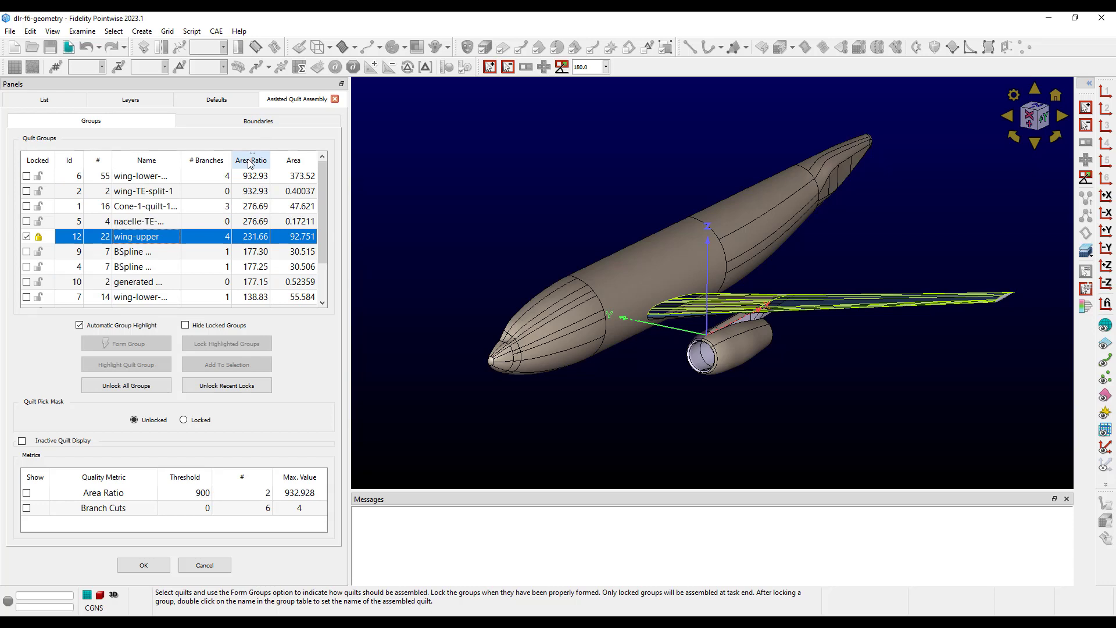
# Step: Highlight the lower-wing and wing-TE-split-1 groups and examine the nacelle–wing junction
pyautogui.click(239, 176)
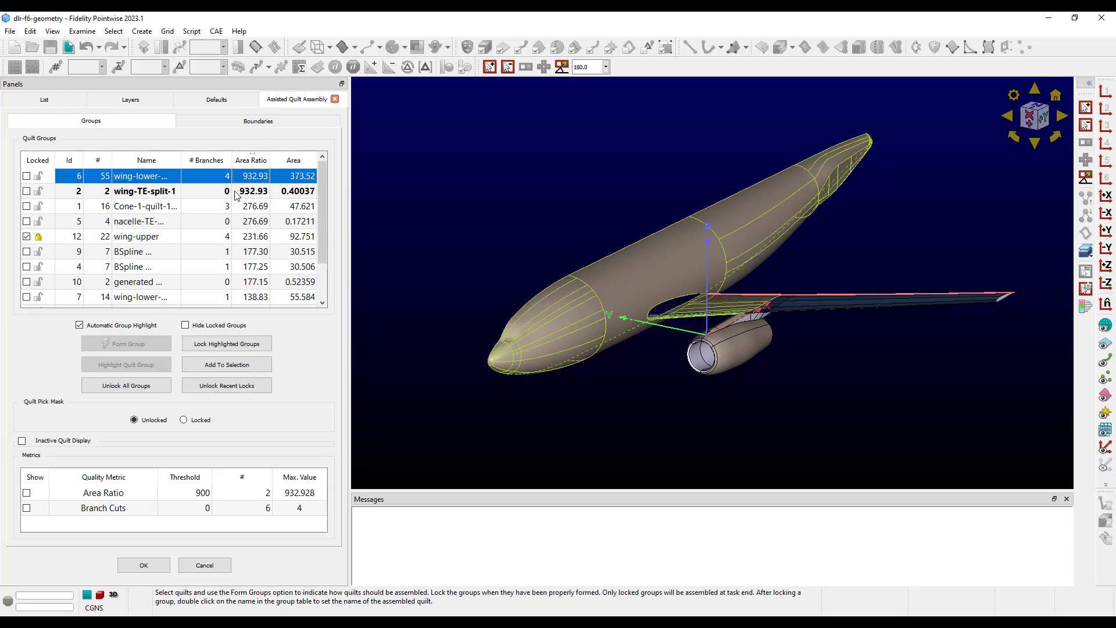
pyautogui.click(236, 193)
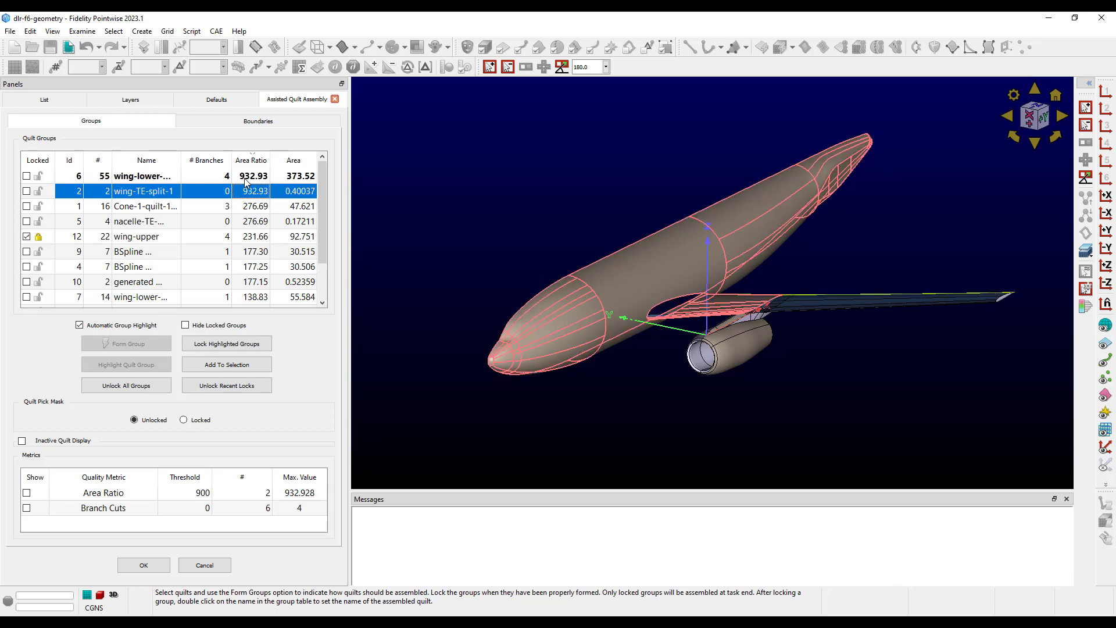
pyautogui.click(238, 176)
pyautogui.moveTo(640, 399); pyautogui.dragTo(671, 343, button='right')
pyautogui.scroll(5, 671, 343)
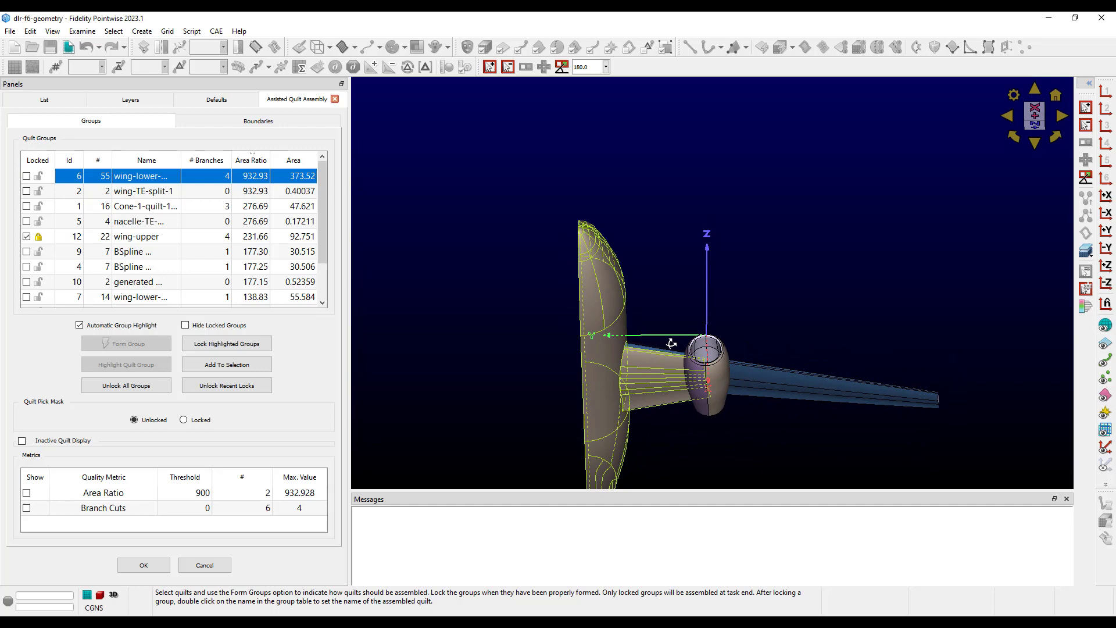
pyautogui.keyDown('ctrl'); pyautogui.moveTo(658, 419); pyautogui.dragTo(651, 285, button='right'); pyautogui.keyUp('ctrl')
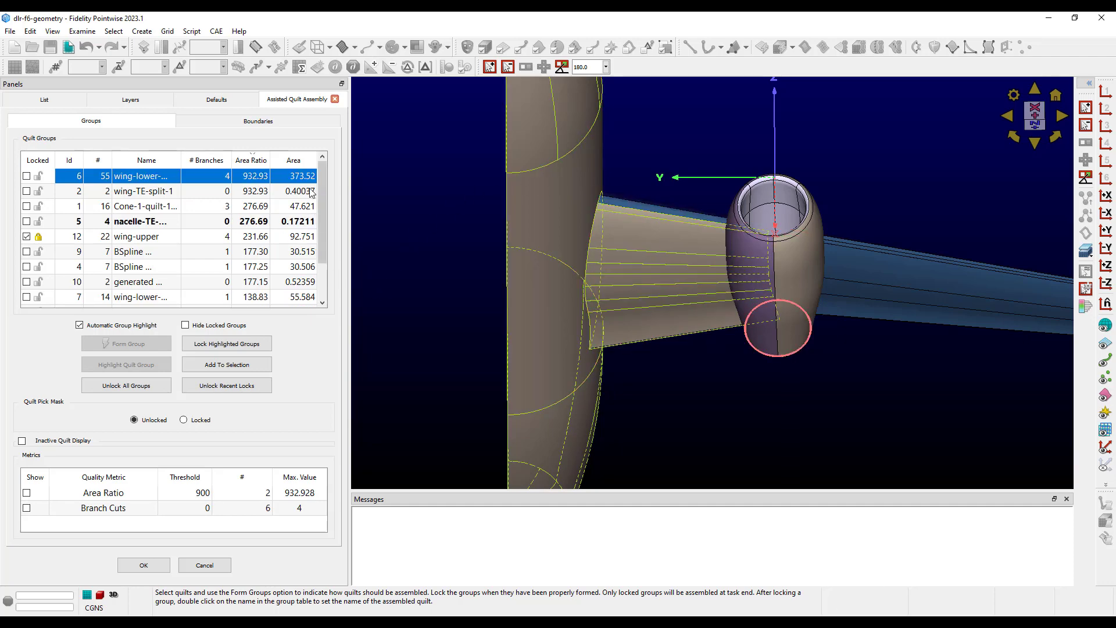
# Step: Sort groups by ascending area, select the 0.17211 nacelle-TE group, then deselect it
pyautogui.click(302, 161)
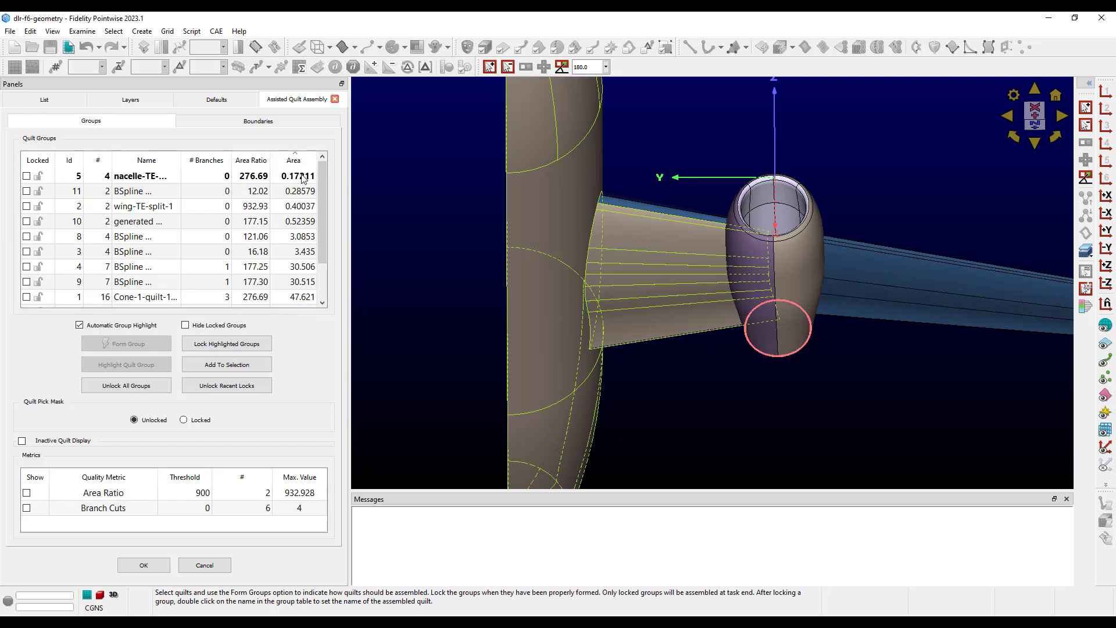
pyautogui.click(304, 177)
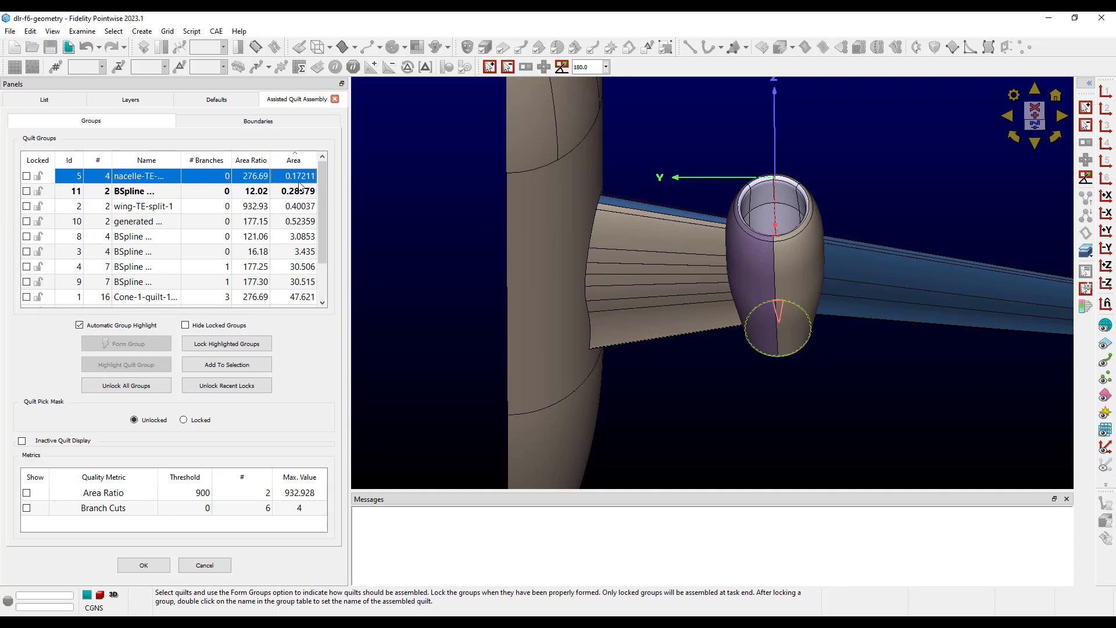
pyautogui.keyDown('ctrl'); pyautogui.click(298, 180); pyautogui.keyUp('ctrl')
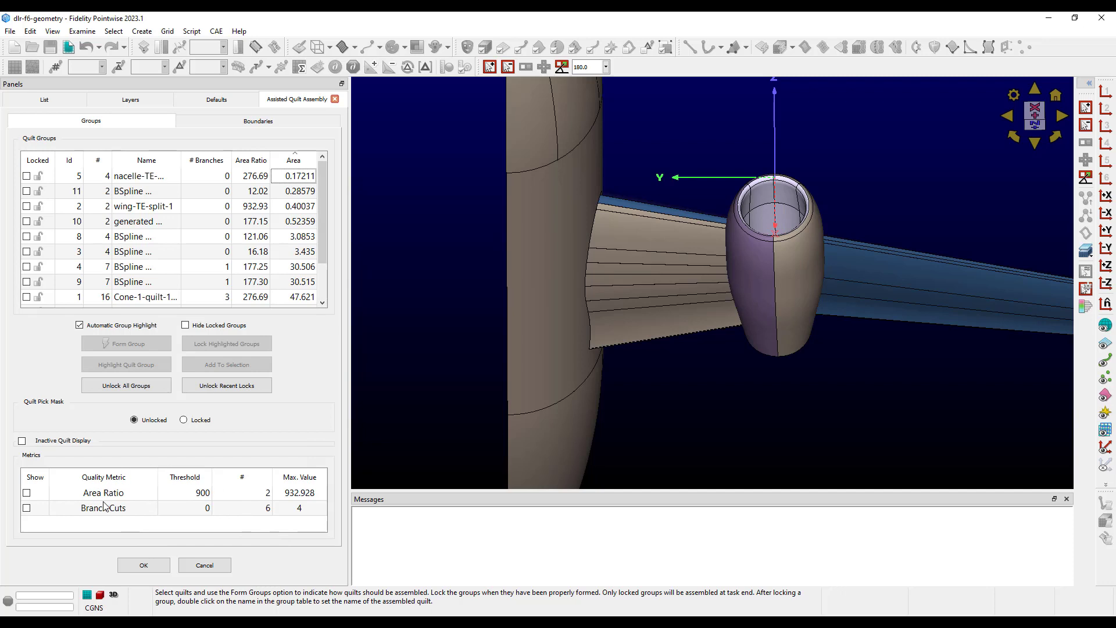
# Step: Toggle branch cuts on and off and set the Area Ratio threshold to 500
pyautogui.click(26, 508)
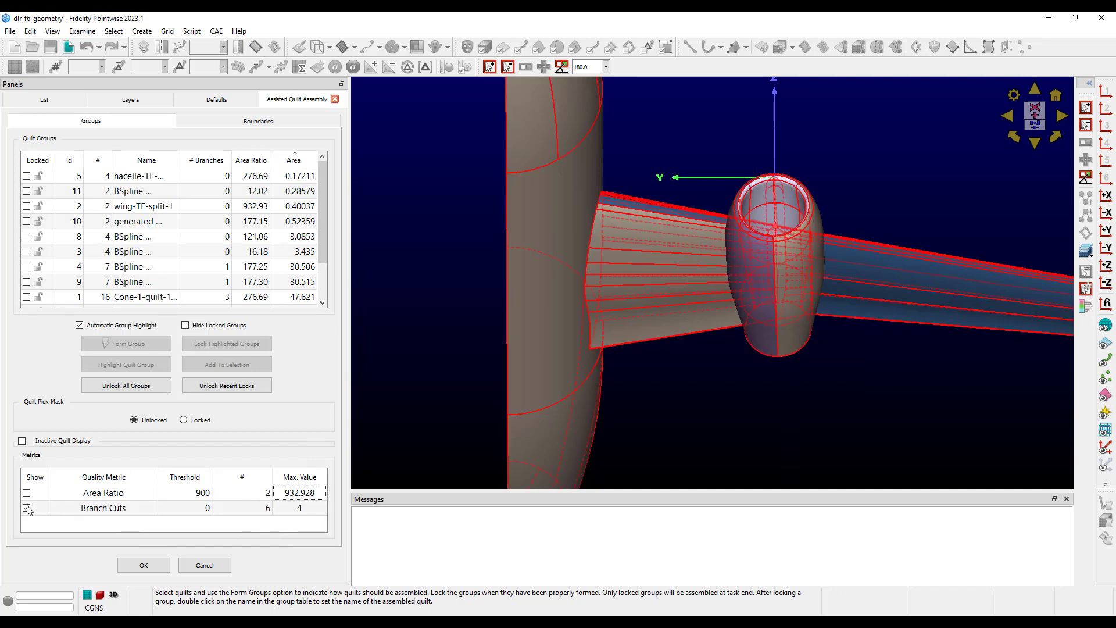
pyautogui.click(27, 508)
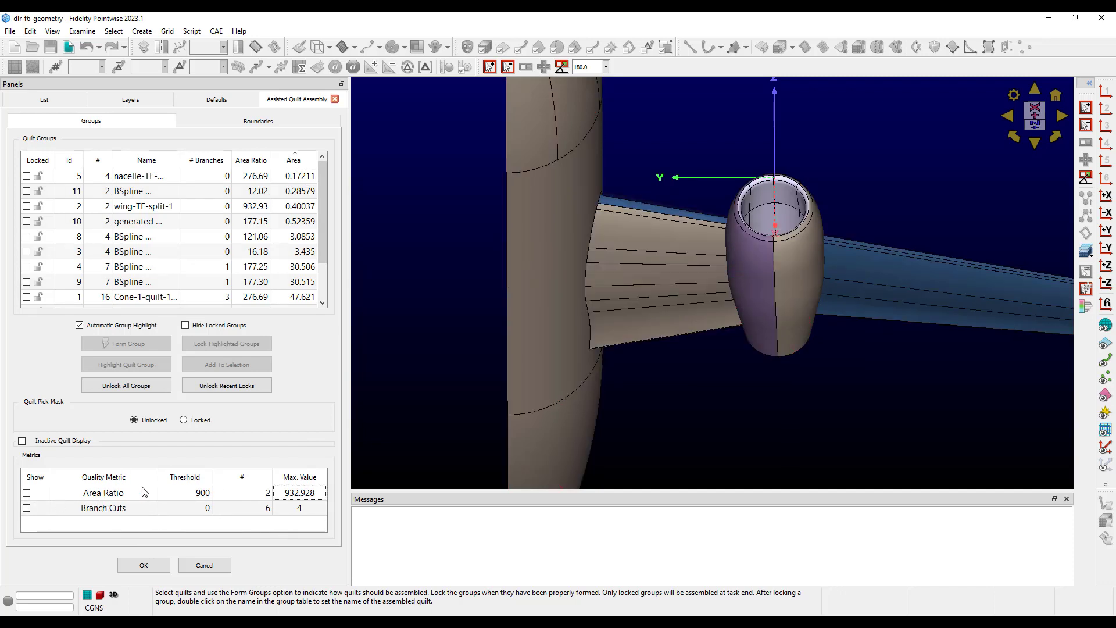
pyautogui.doubleClick(176, 493)
pyautogui.write('500')
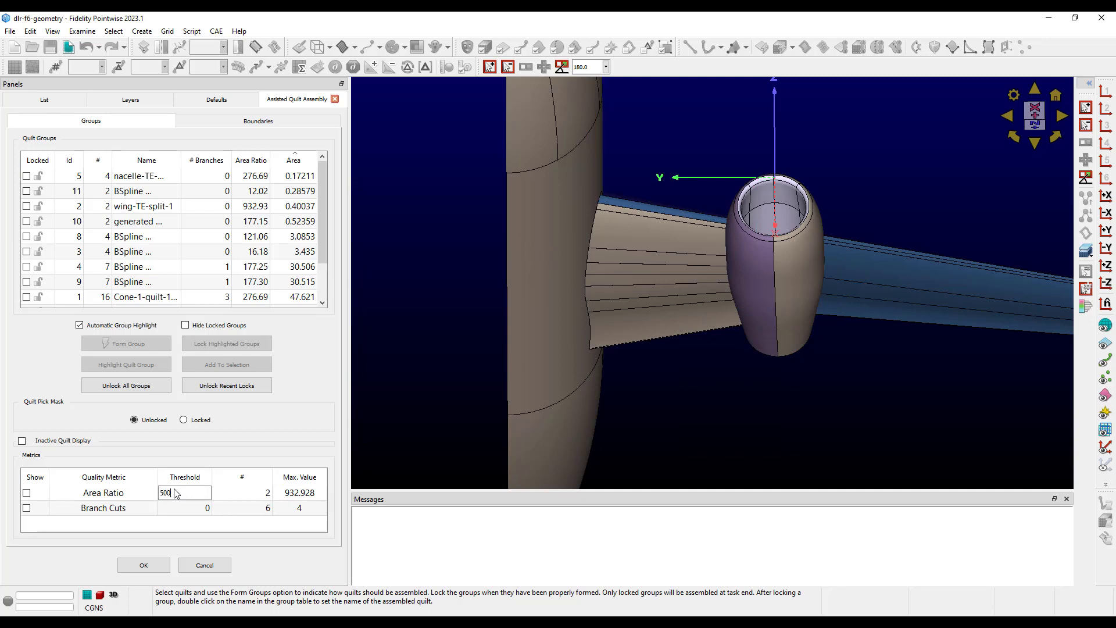
pyautogui.press('Return')
# Step: Restore the Area Ratio threshold to 900 and zoom to the groups exceeding it
pyautogui.doubleClick(173, 493)
pyautogui.write('900')
pyautogui.press('Return')
pyautogui.rightClick(314, 490)
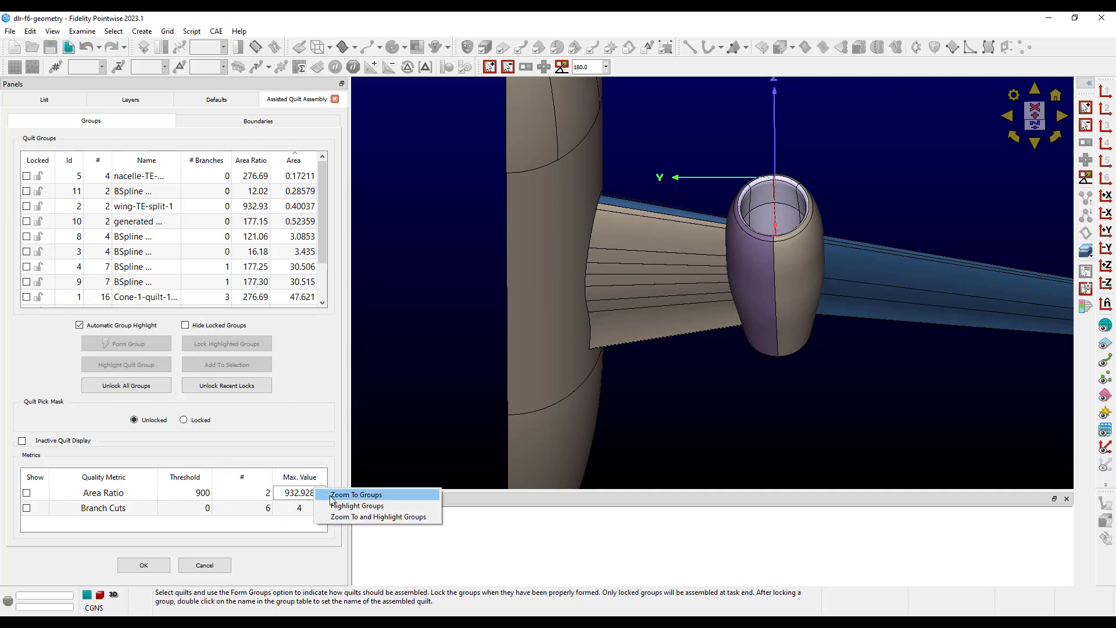
pyautogui.click(332, 495)
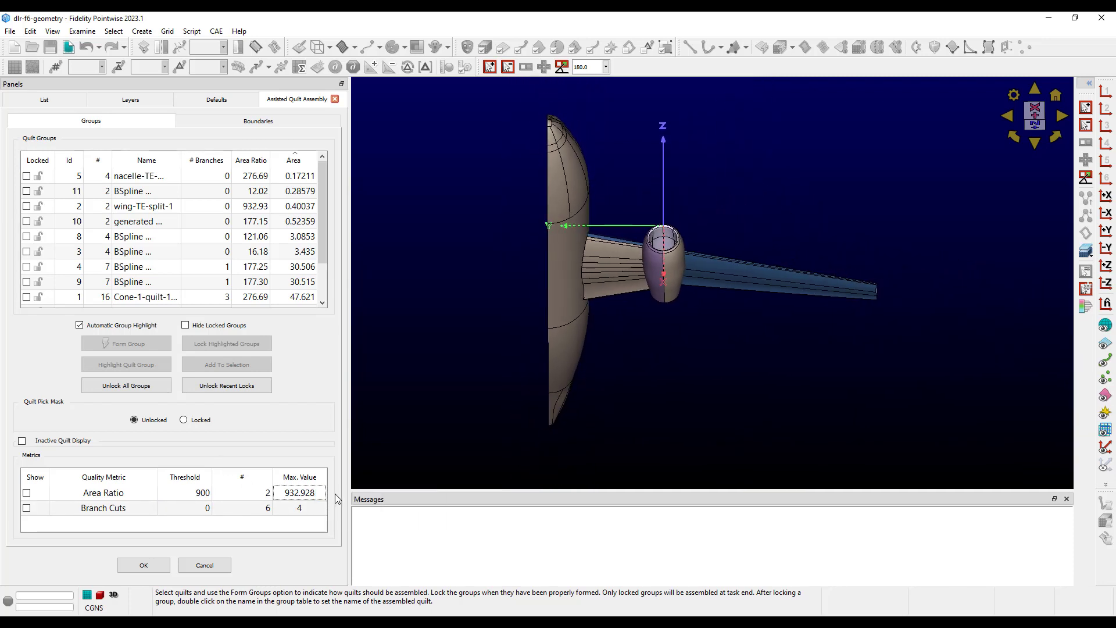